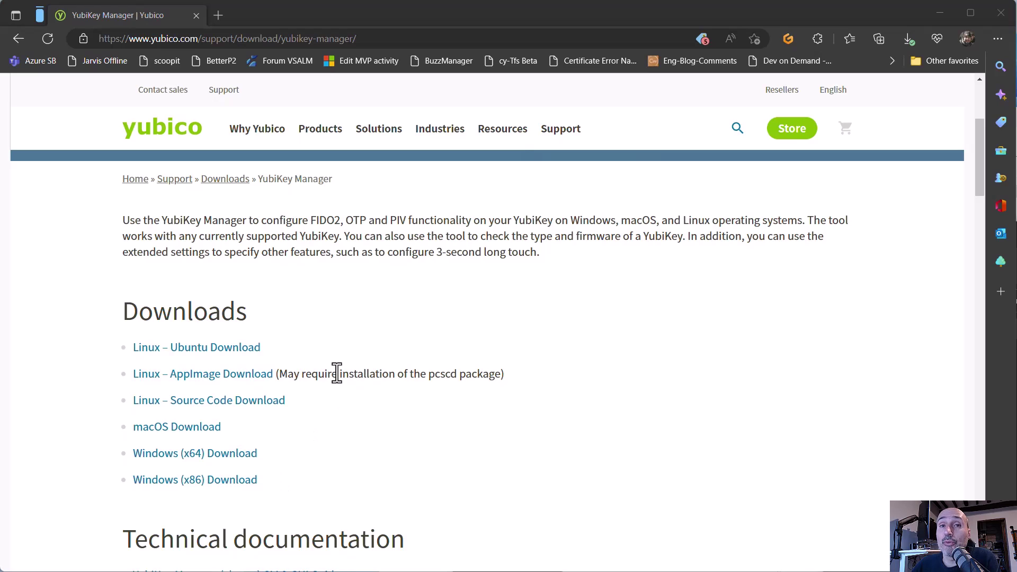
Step: Highlight the description, the YubiKey 5 NFC model name and firmware version 5.2.7 on the Home page
click(183, 225)
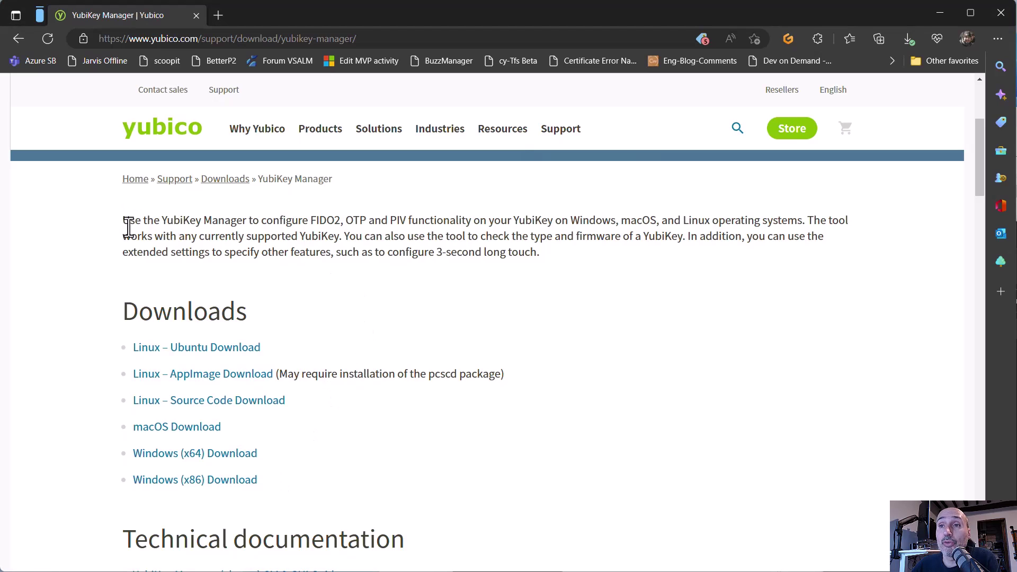
drag(122, 220, 419, 239)
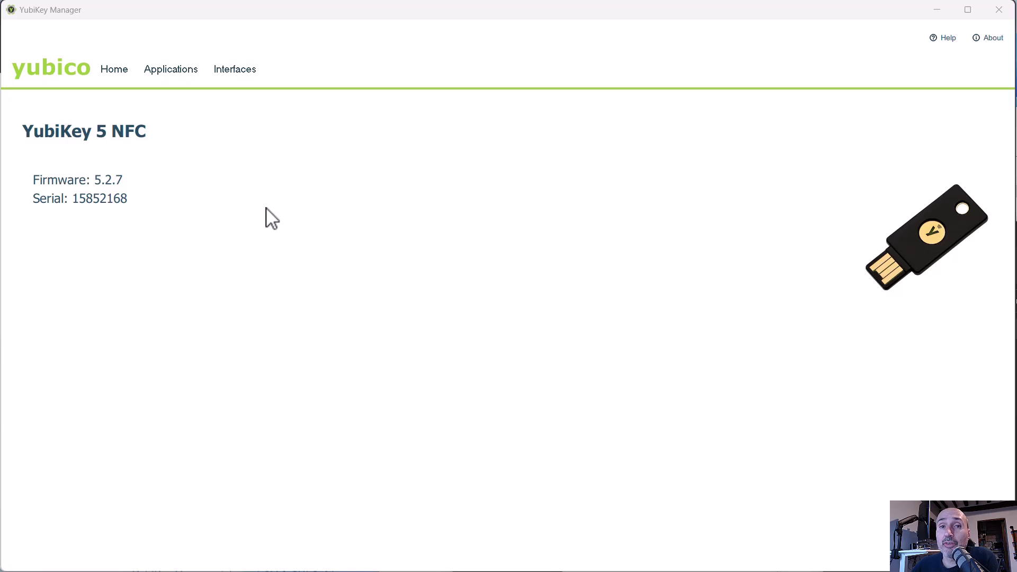
drag(23, 132, 140, 216)
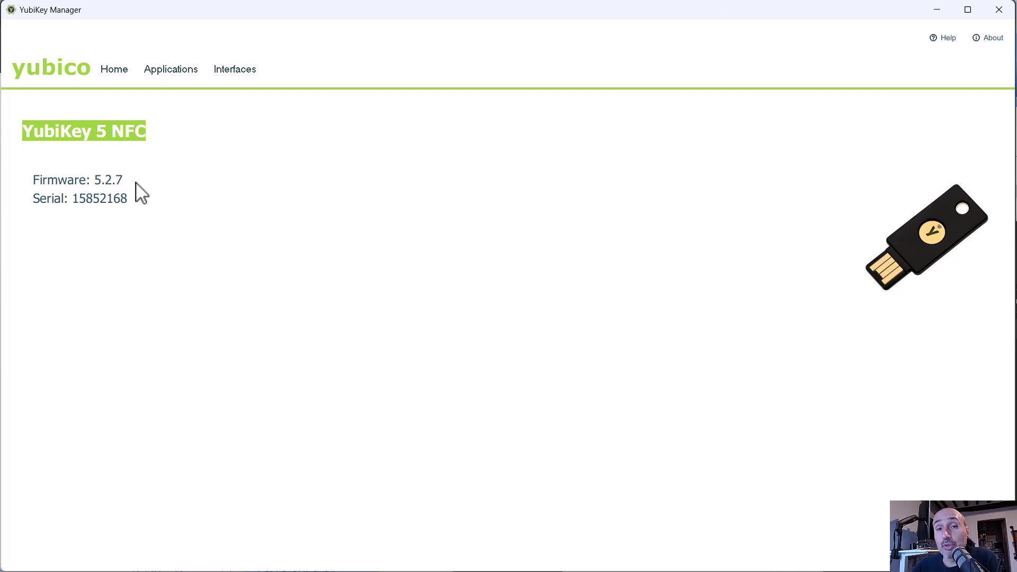
click(98, 184)
drag(98, 184, 121, 191)
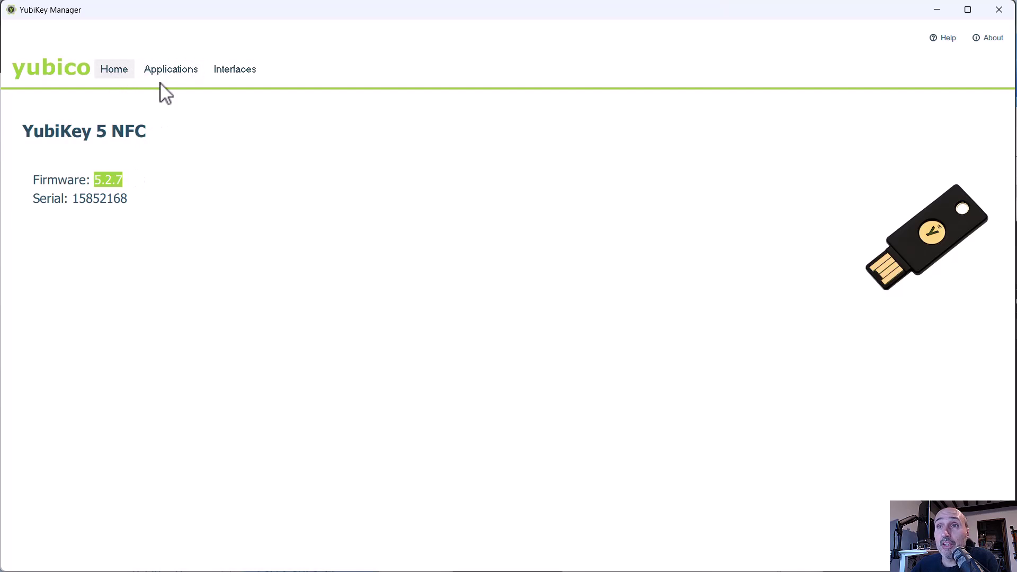
click(228, 77)
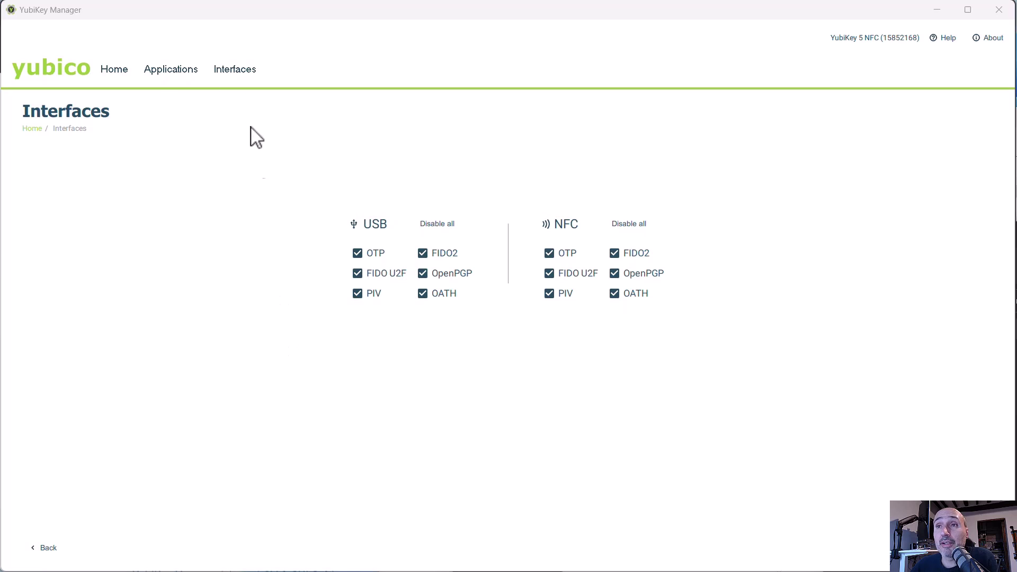
Step: Show the OTP application page with its configured Short Touch and Long Touch slots
click(154, 74)
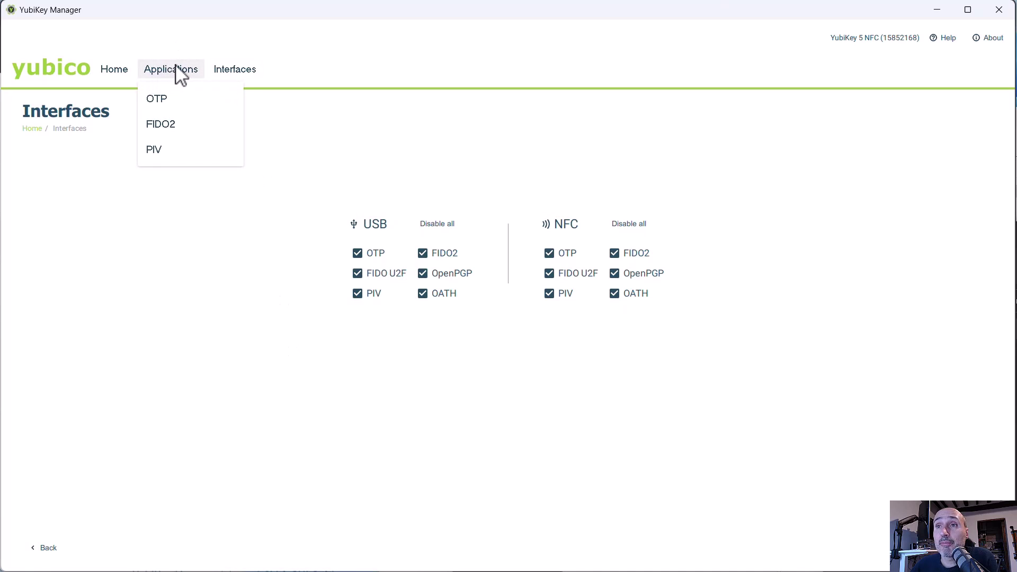
click(182, 100)
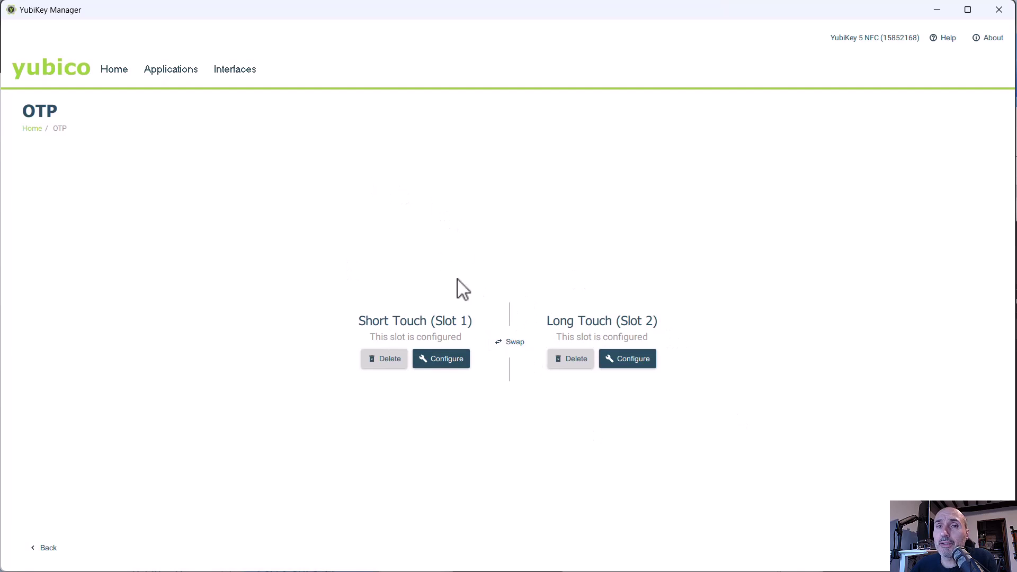
click(159, 73)
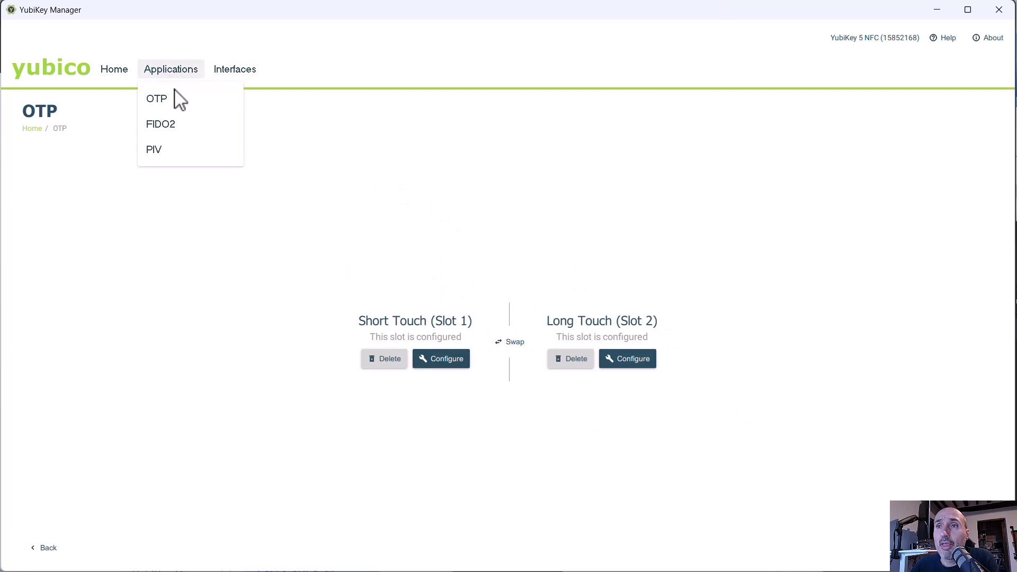
Step: Open the FIDO2 application page, showing a PIN set with 8 retries left
click(170, 127)
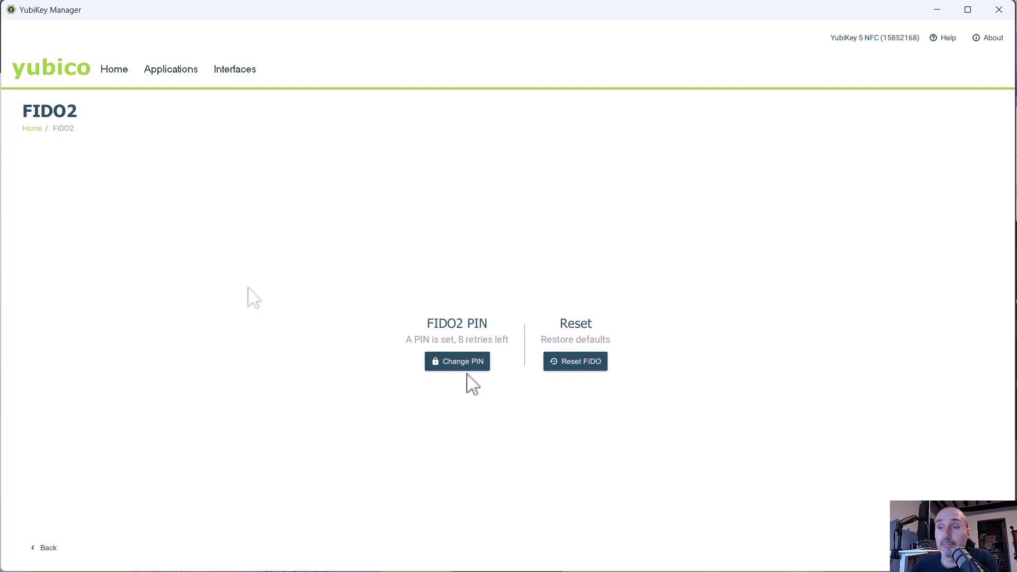
Step: Go to PIV, open Configure PINs and bring up the Change PIN form
click(169, 74)
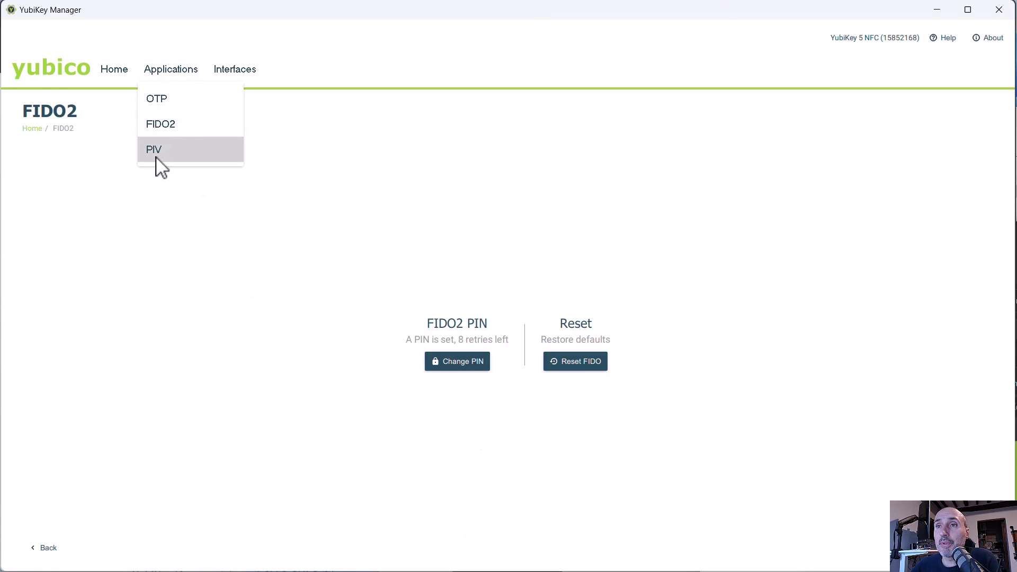
click(156, 159)
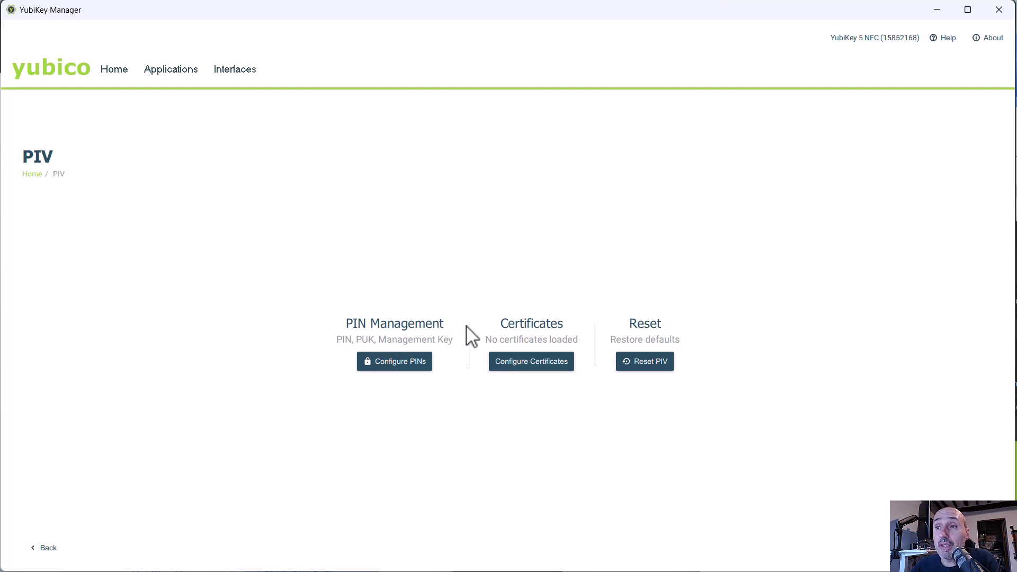
click(392, 360)
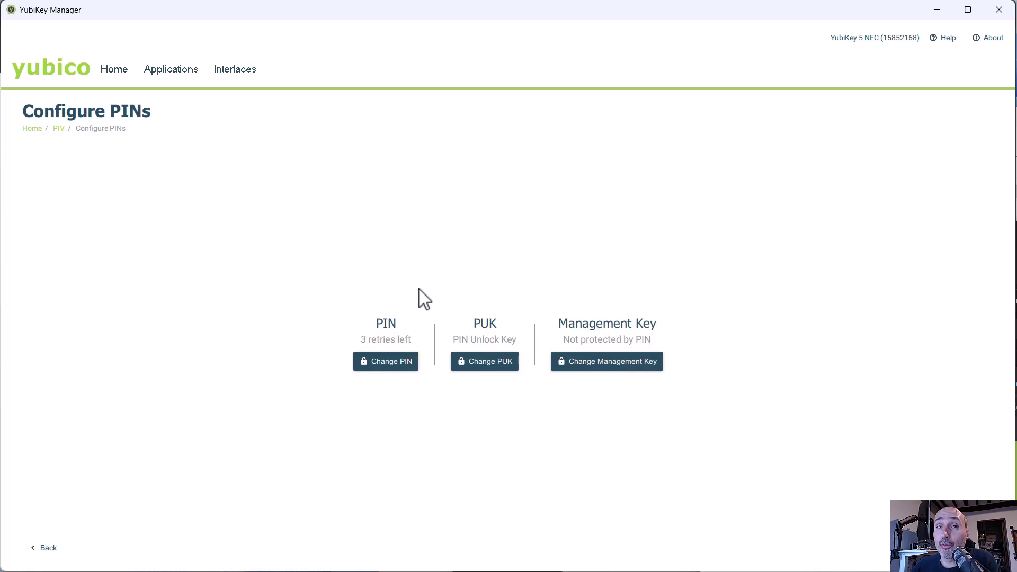
click(388, 364)
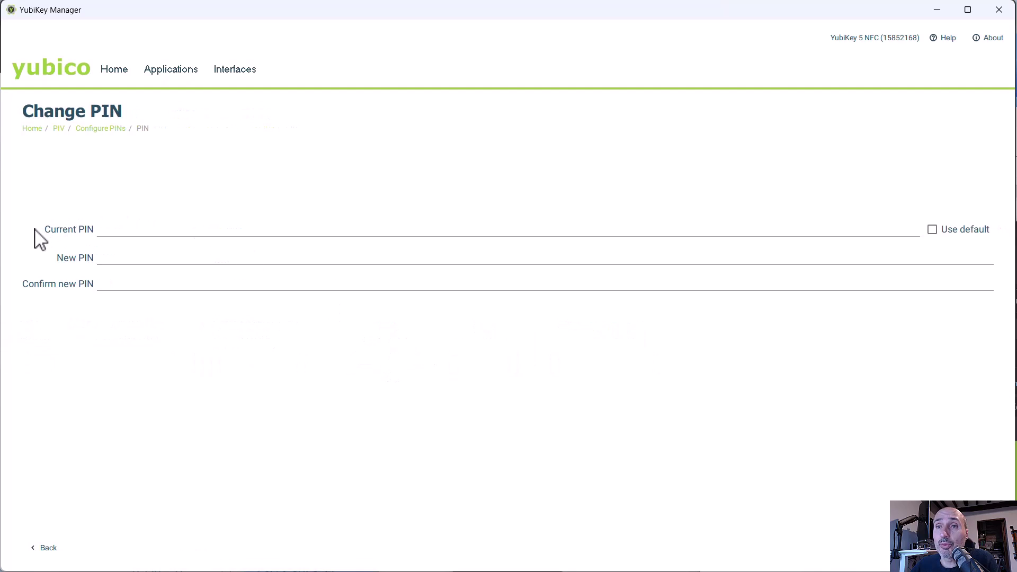
Step: Replace the default PIV PIN with a new eight-digit PIN, entered and confirmed
click(103, 229)
click(116, 252)
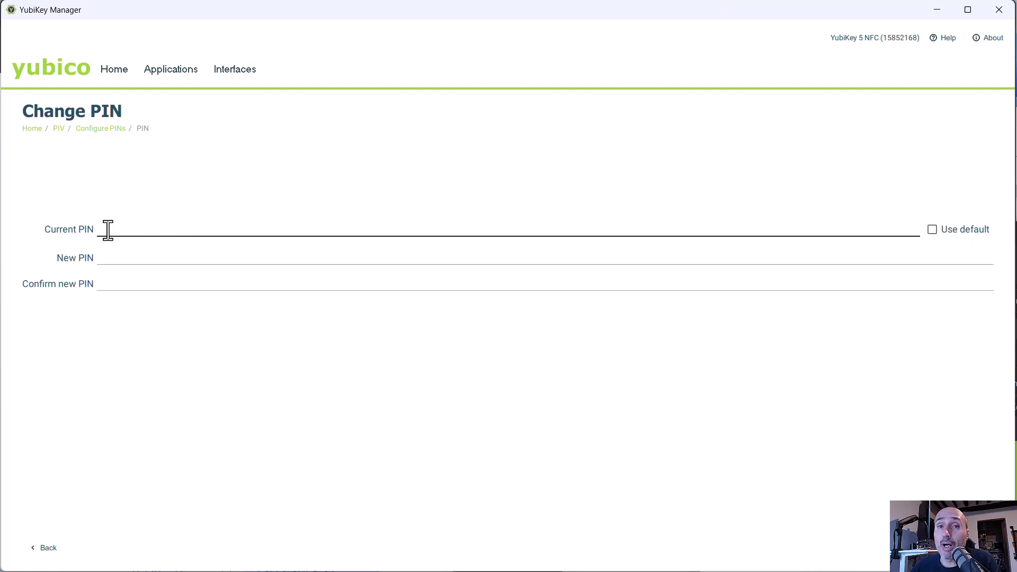
click(932, 230)
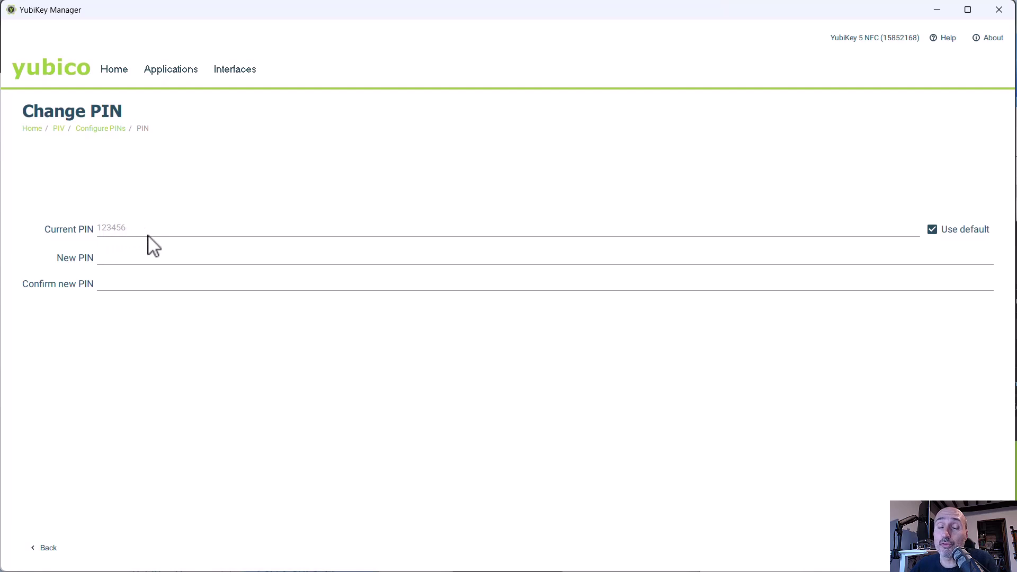
click(119, 258)
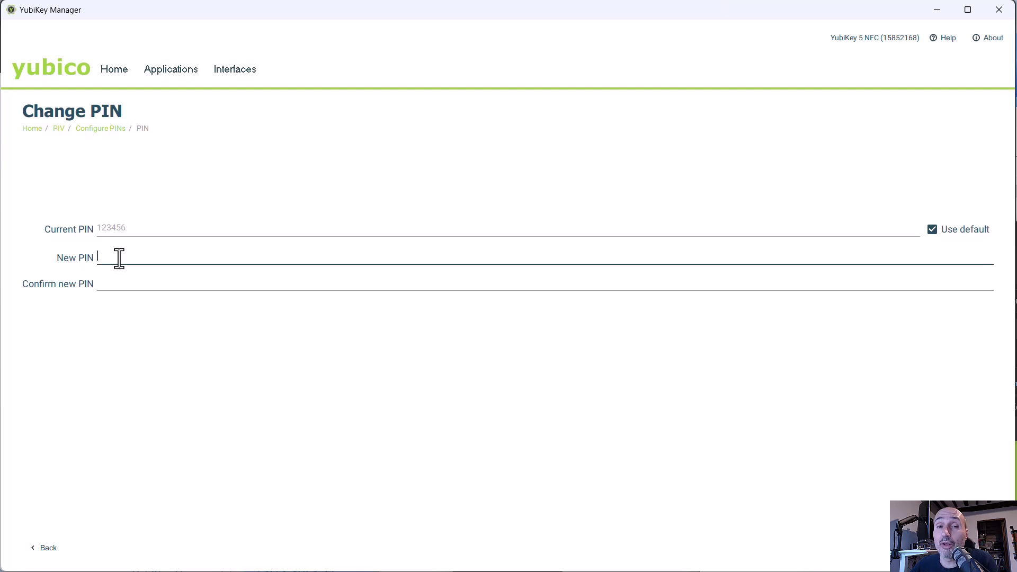
text(123456)
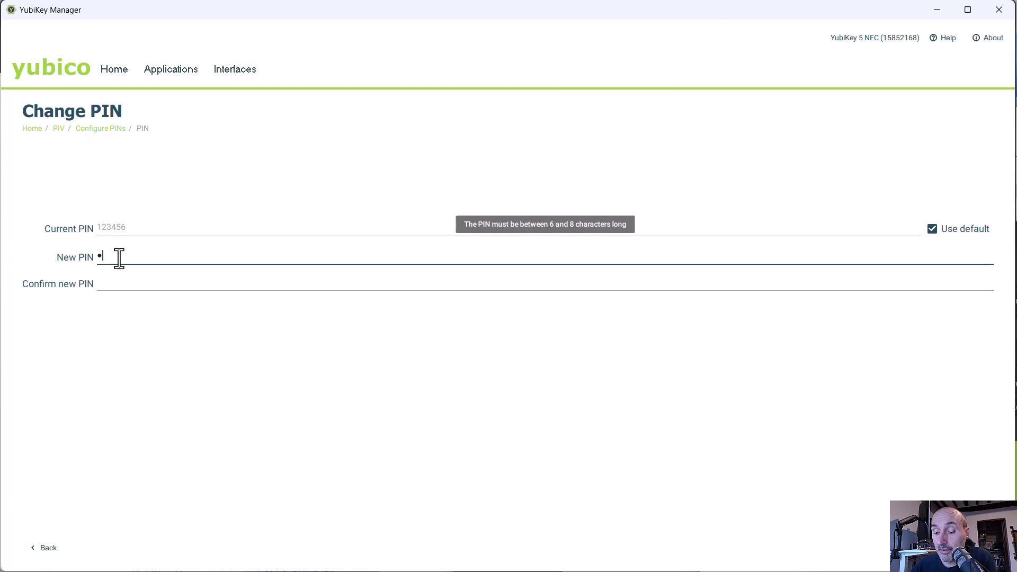
text(78)
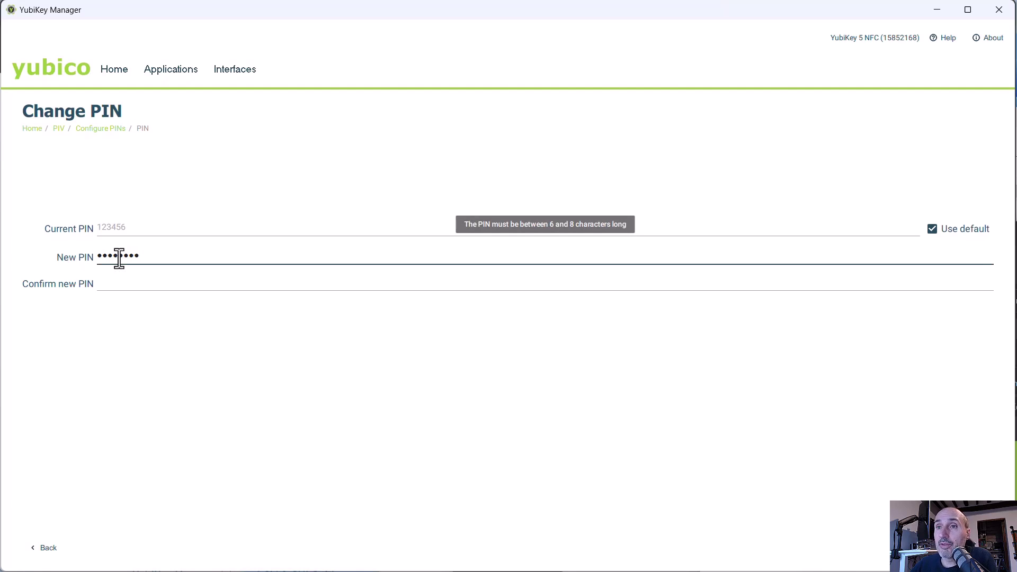
click(136, 285)
text(123456)
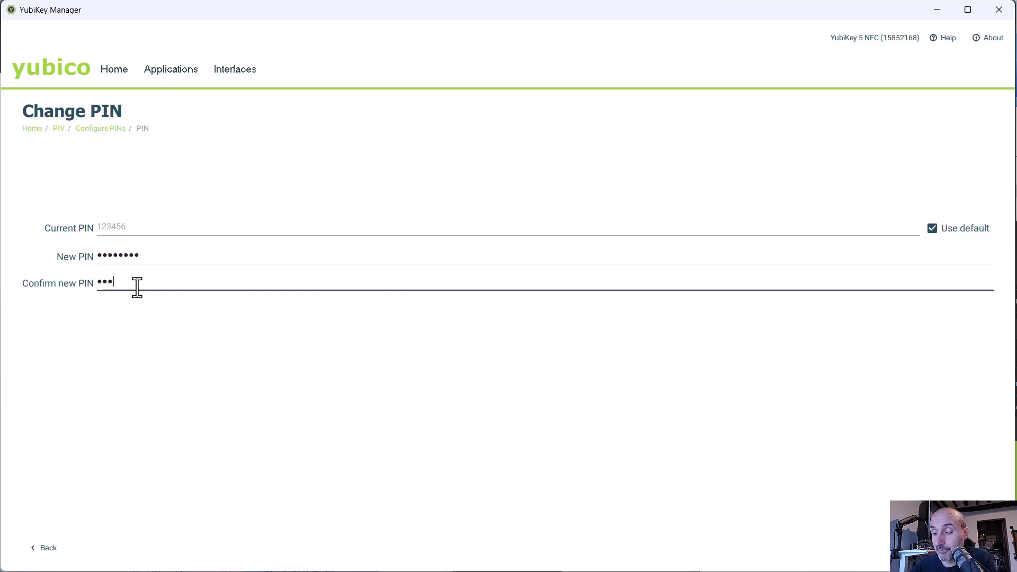
text(78)
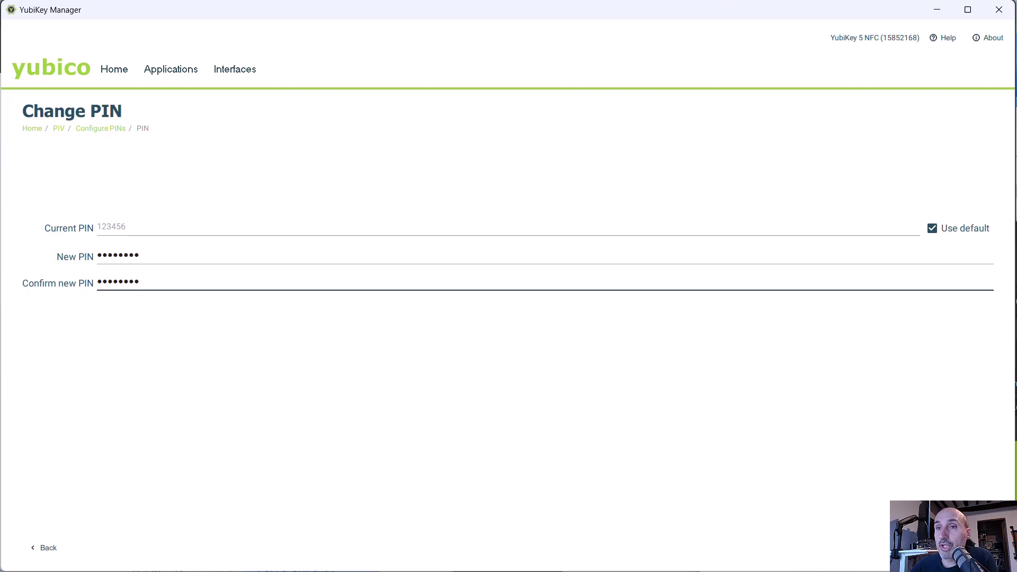
click(974, 548)
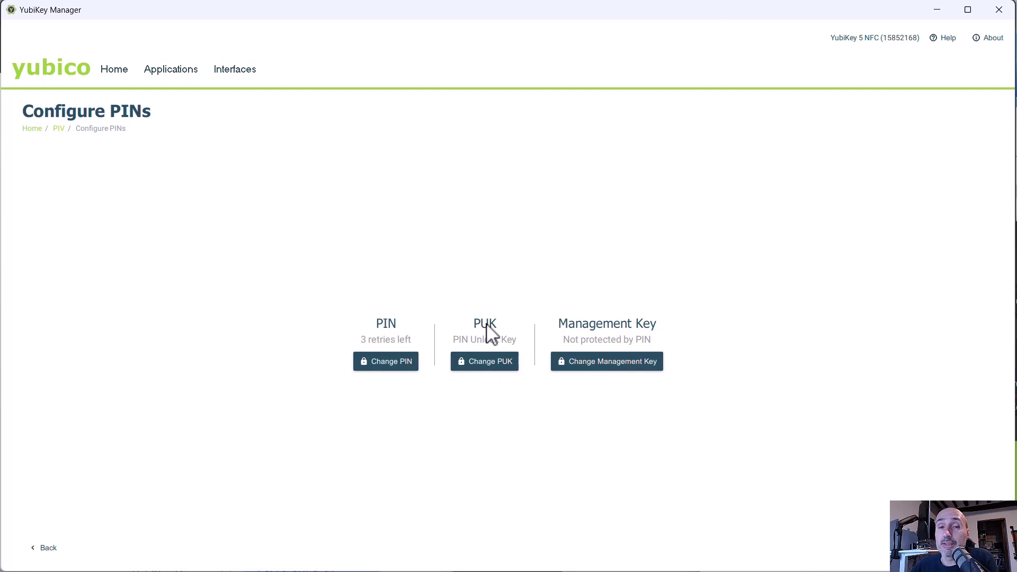
Step: Replace the default PIV PUK with a new eight-character PUK, pasted and confirmed
click(485, 366)
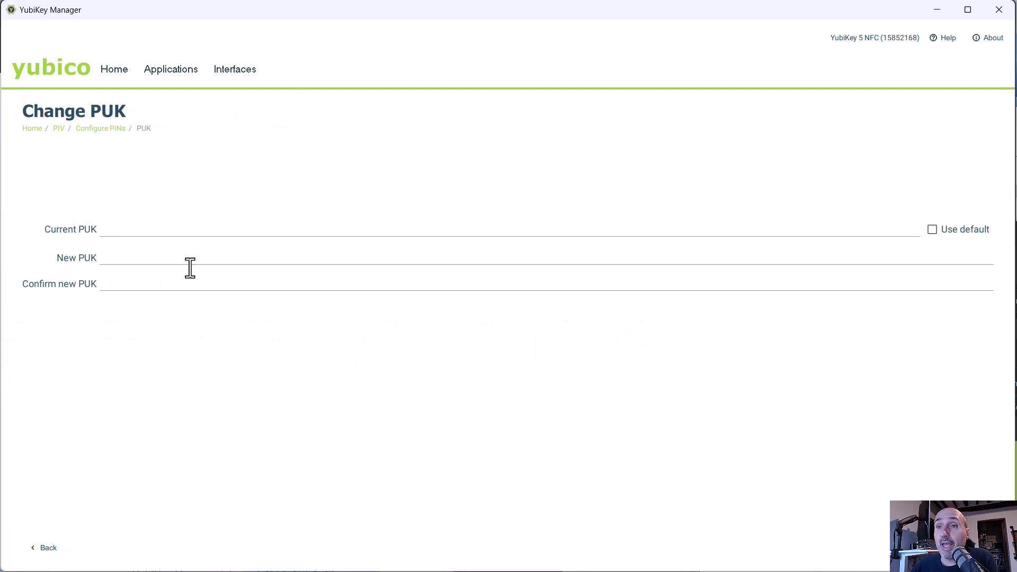
click(932, 231)
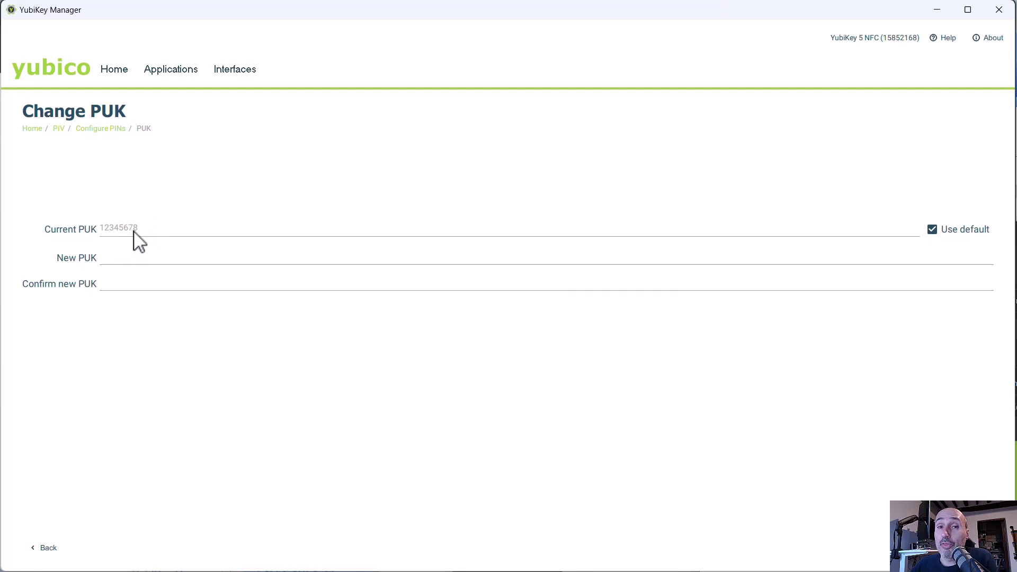
click(109, 259)
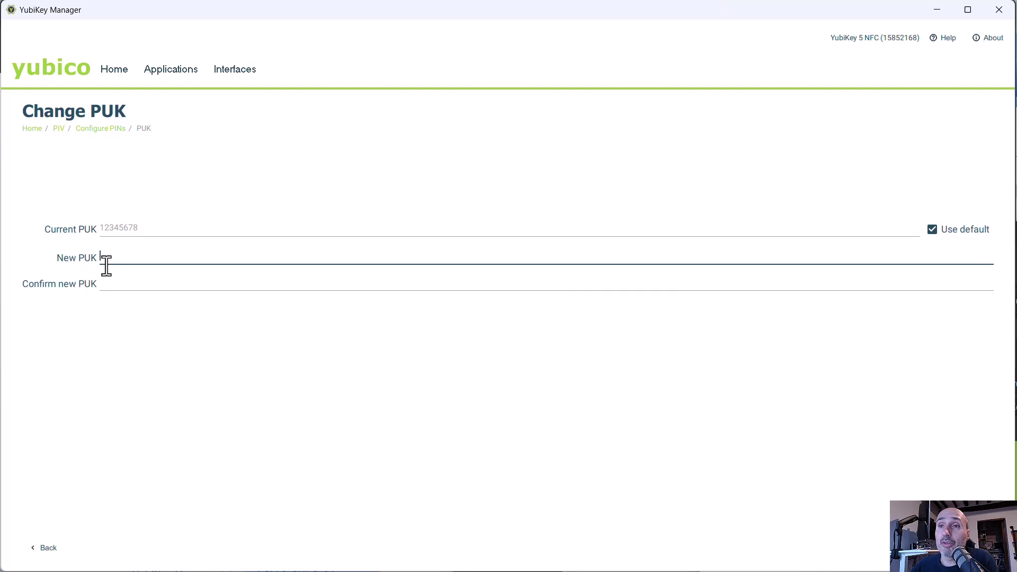
mouse_move(107, 263)
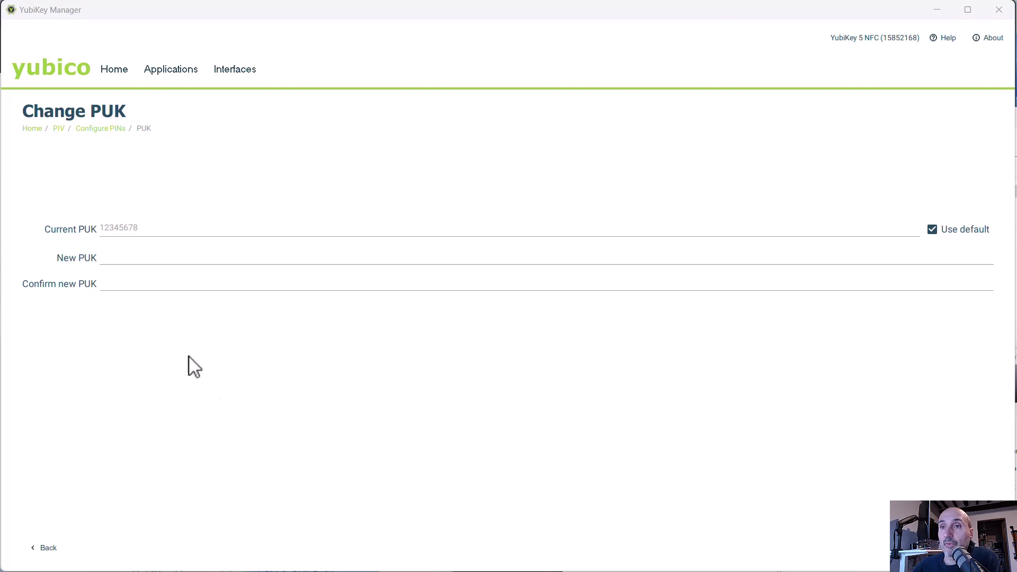
click(123, 258)
key(ctrl+v)
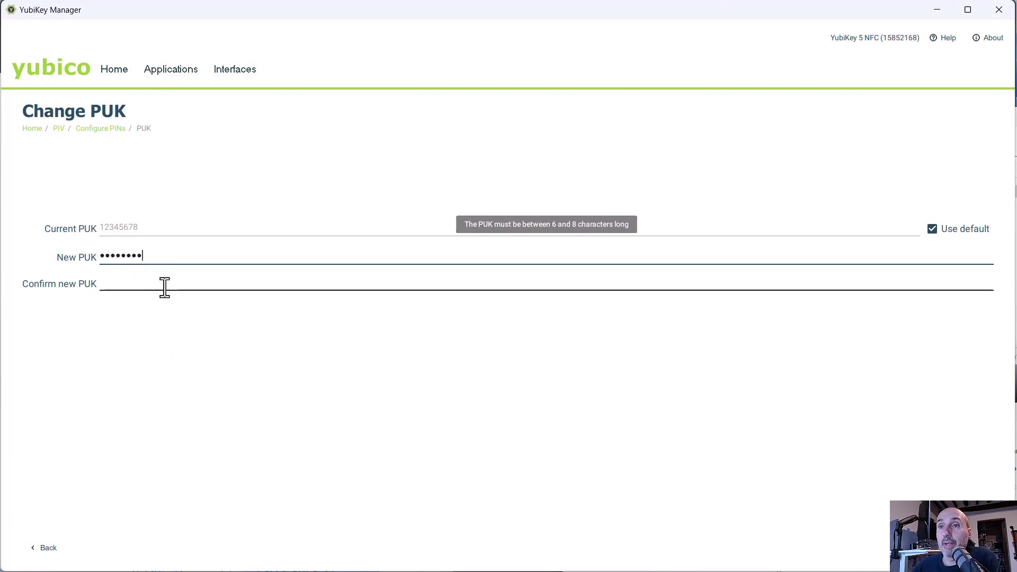
click(141, 288)
key(ctrl+v)
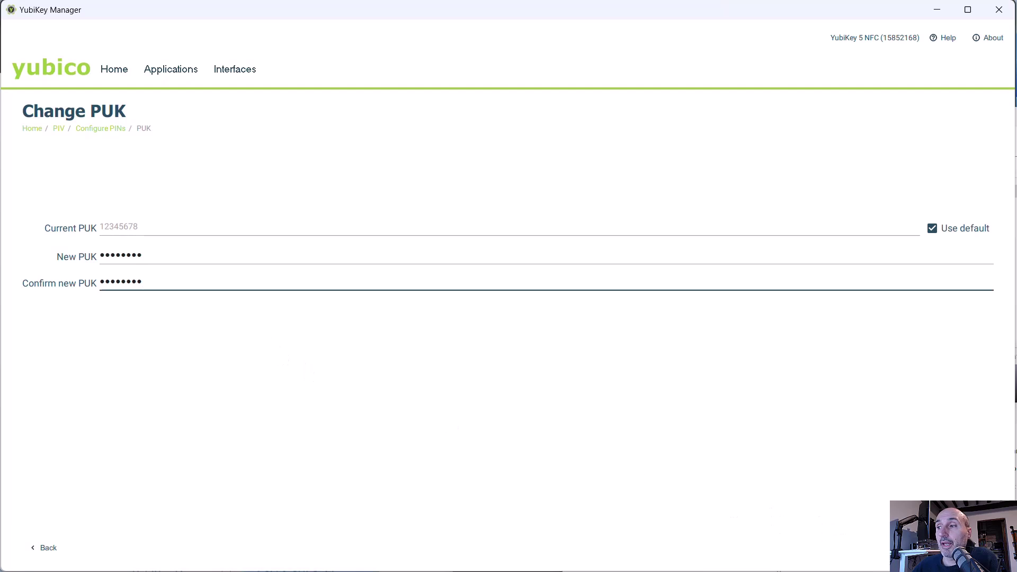
key(Return)
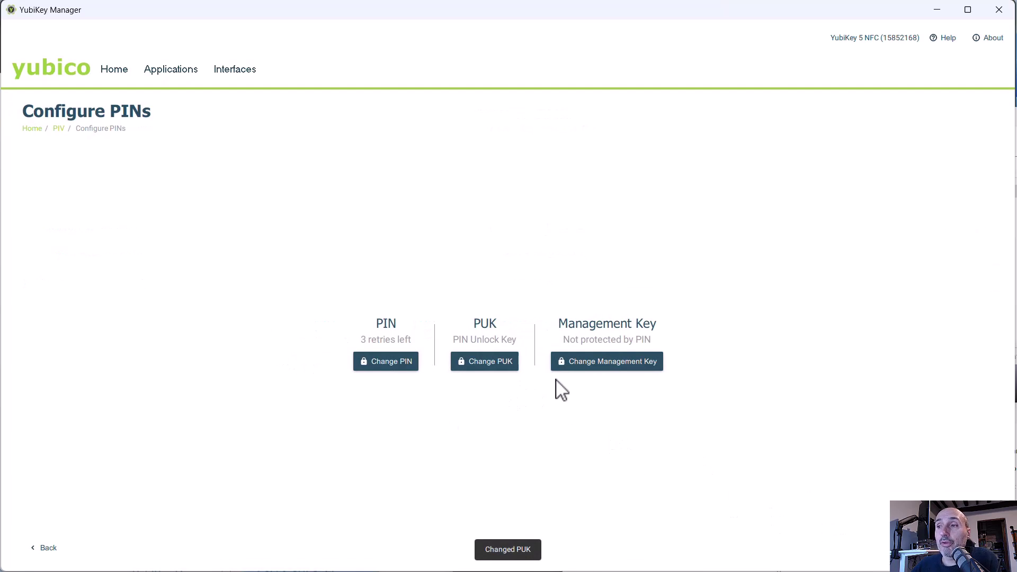
Step: Open Change Management Key with the default current key filled in, ready for a new key
click(600, 368)
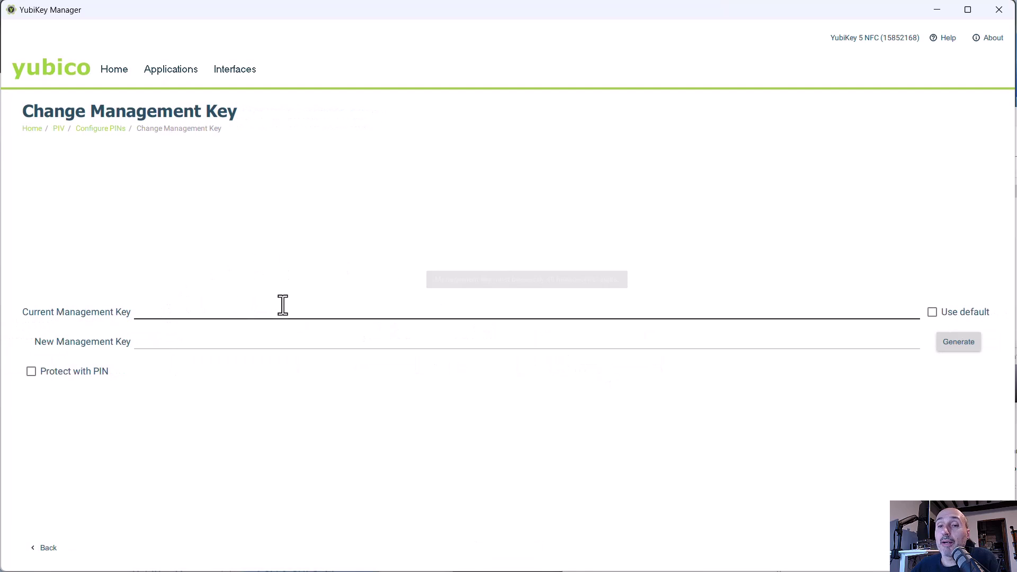
click(931, 313)
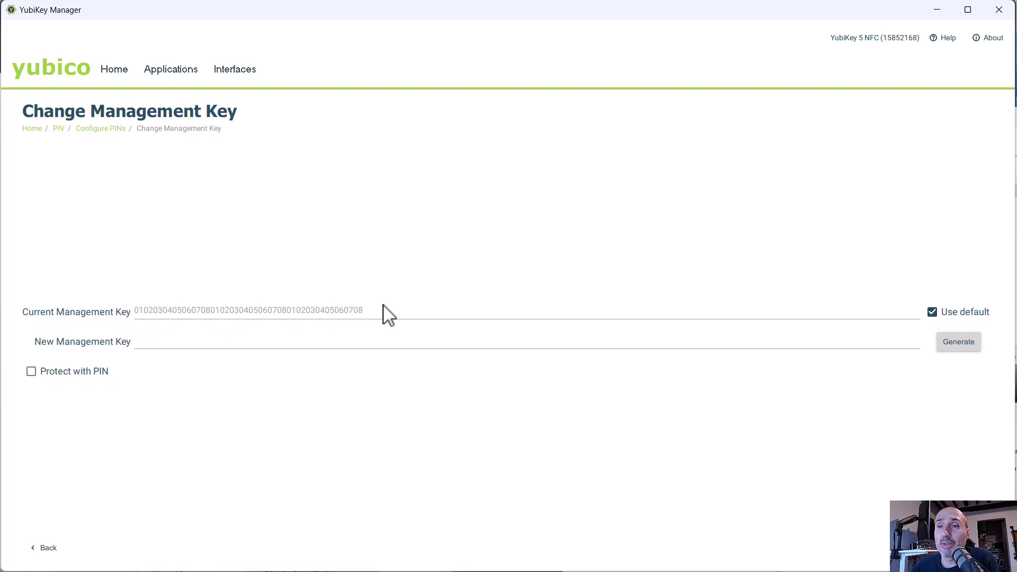
click(160, 343)
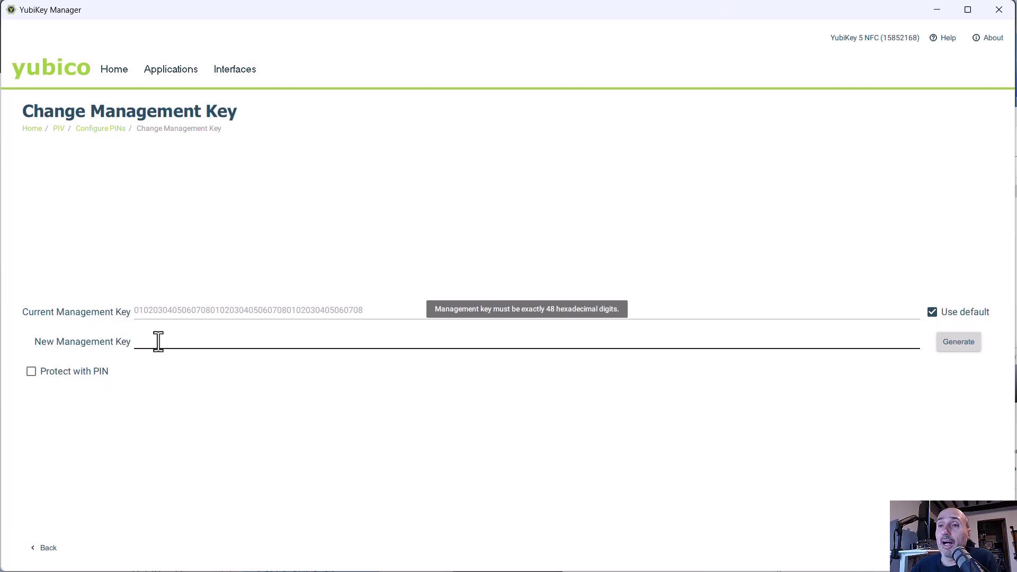
click(958, 344)
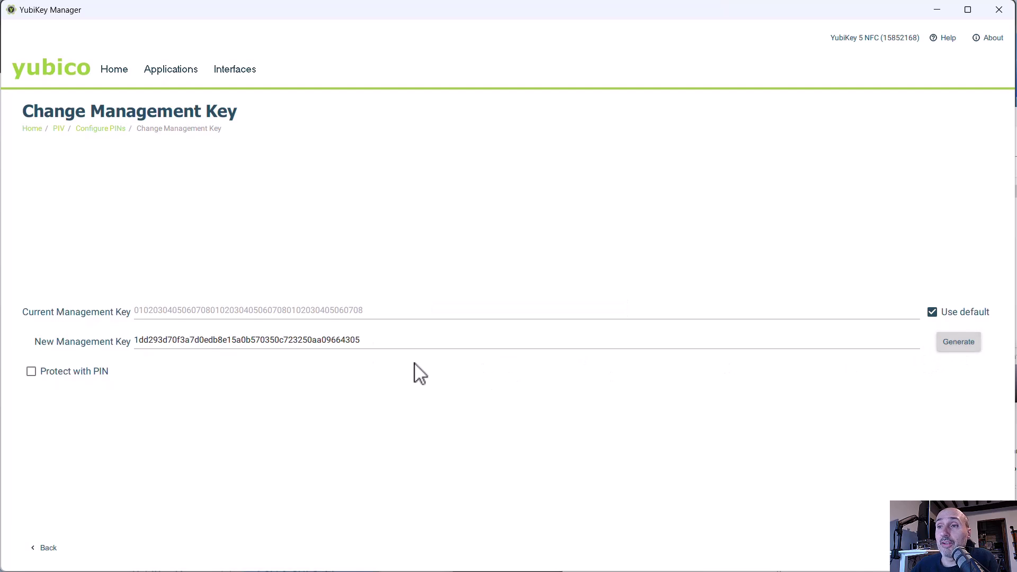
drag(384, 339, 127, 356)
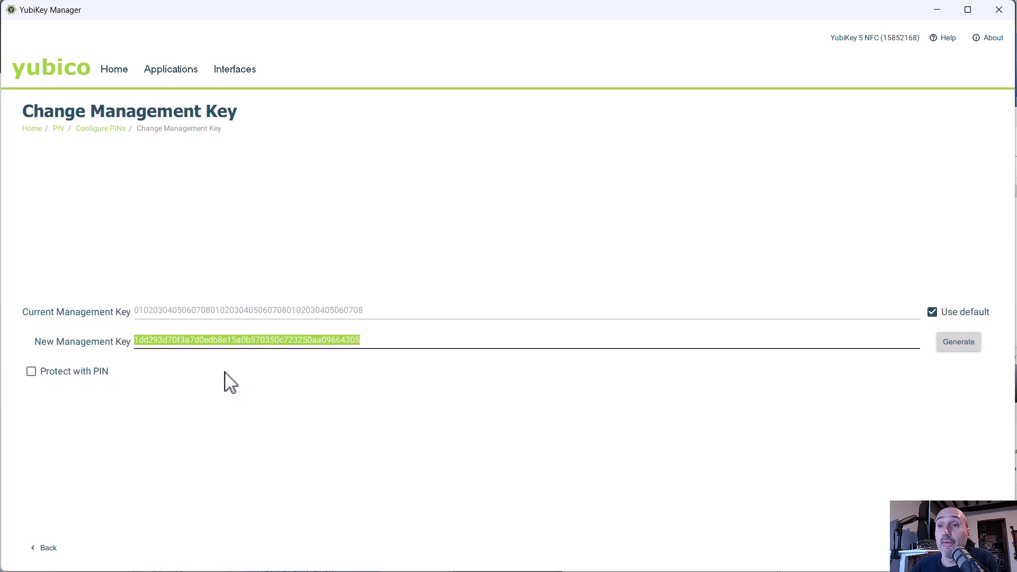
mouse_move(199, 339)
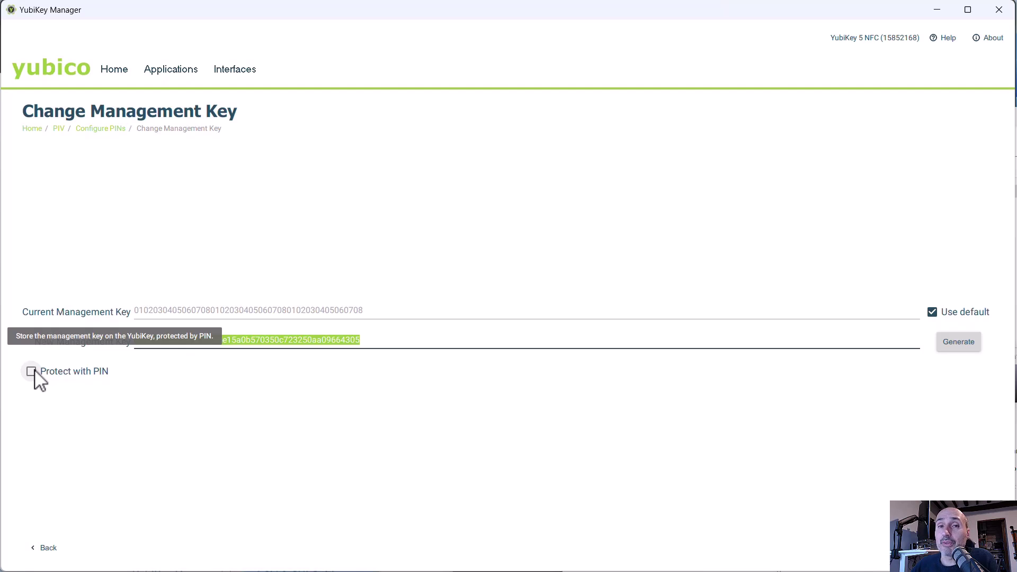
click(32, 371)
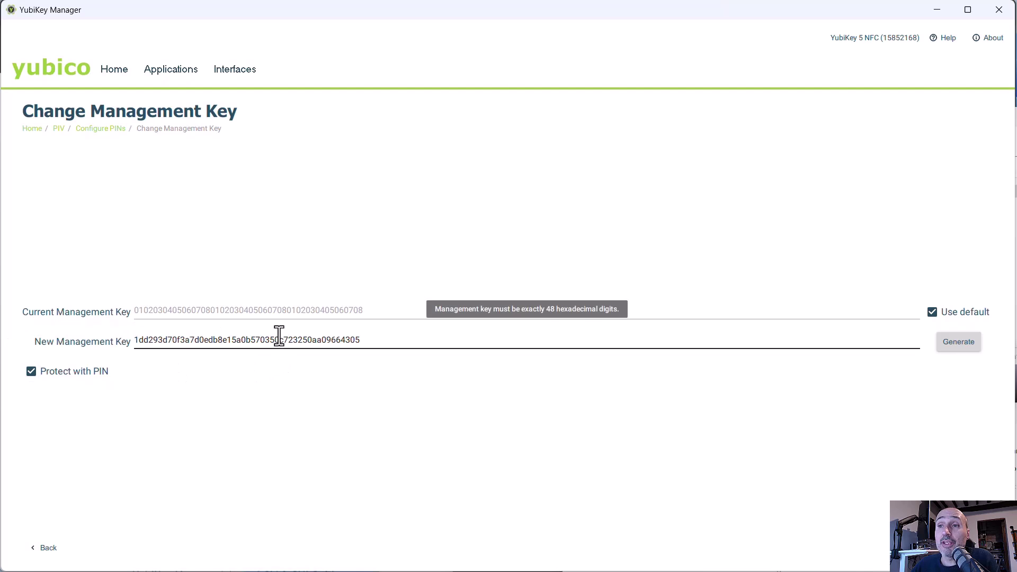
click(31, 377)
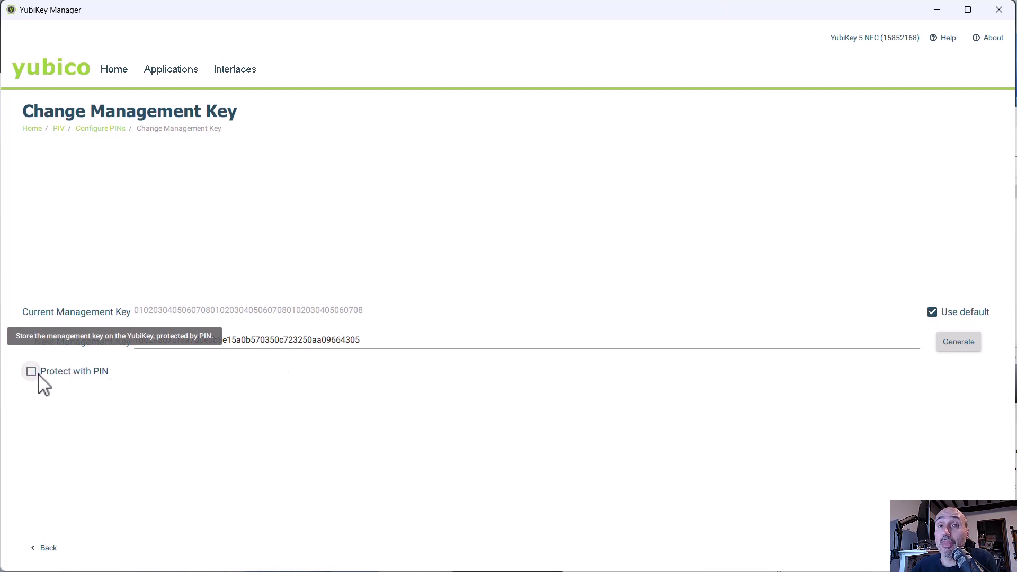
click(365, 340)
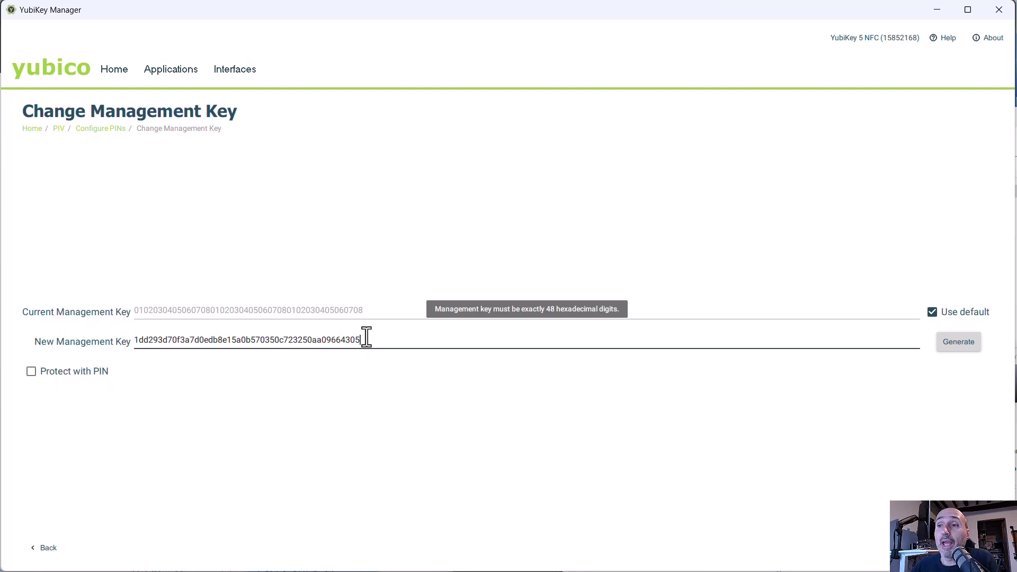
Step: Select the entire new management key value for copying
drag(373, 339, 94, 356)
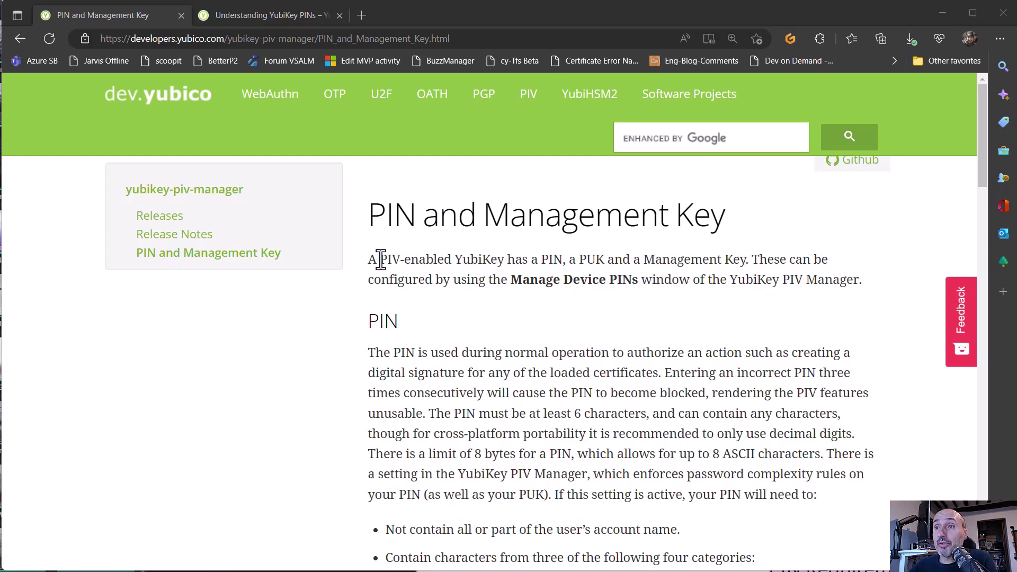
Step: Highlight 'PIV', the 6-character minimum PIN length and the decimal-digits-only advice
drag(381, 260, 401, 258)
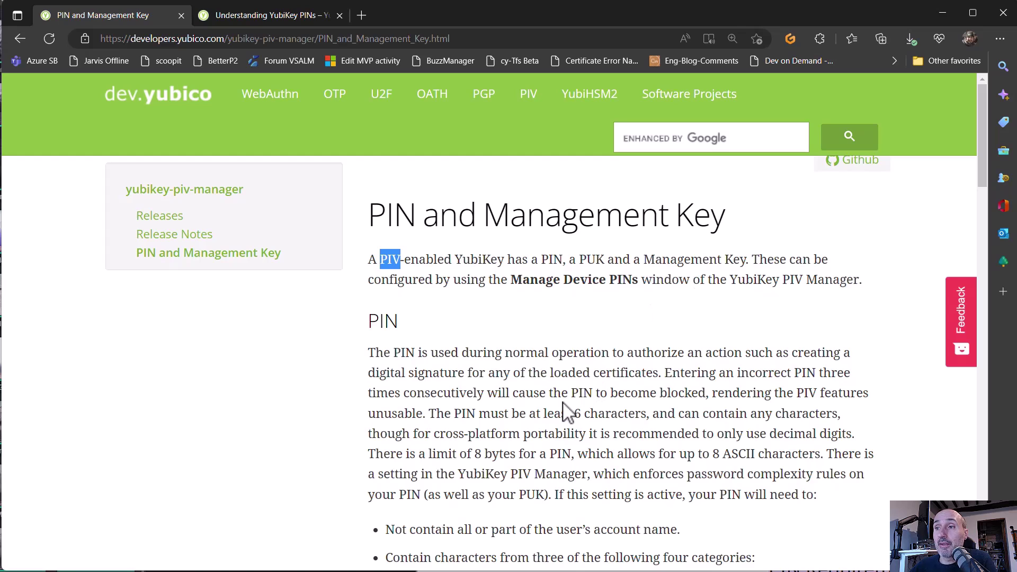
scroll(486, 343, down, 1)
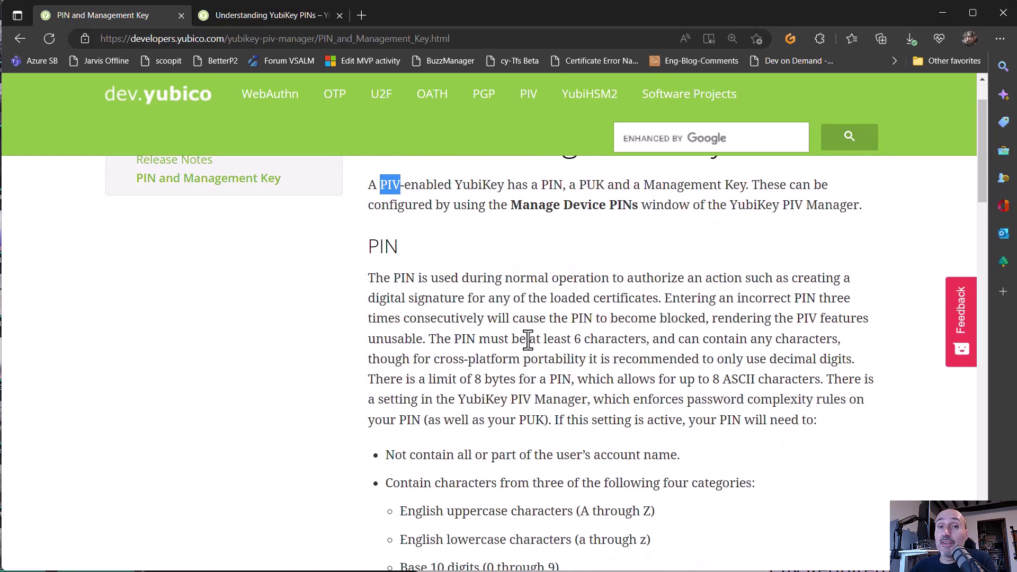
drag(572, 339, 837, 339)
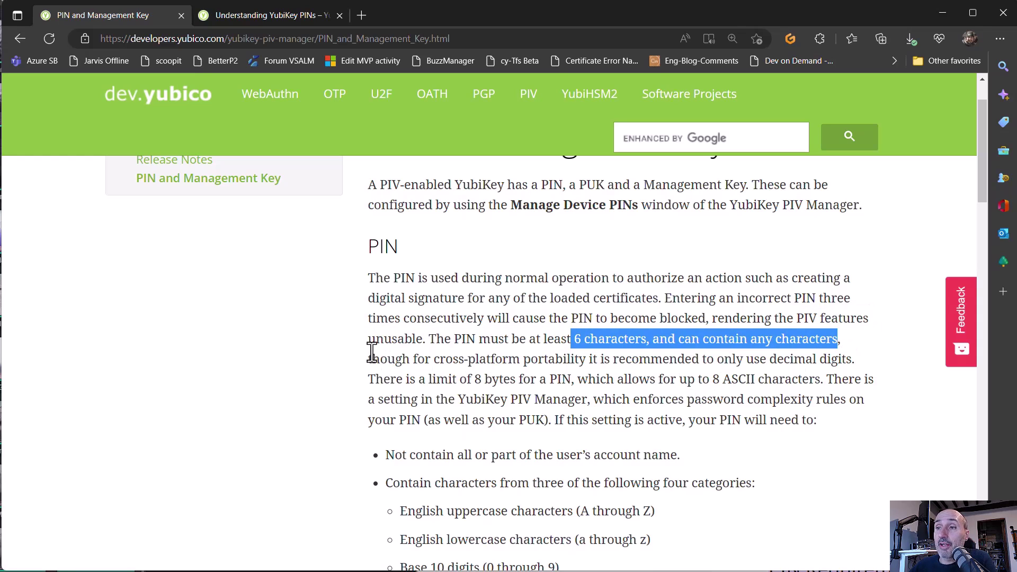
drag(369, 358, 848, 365)
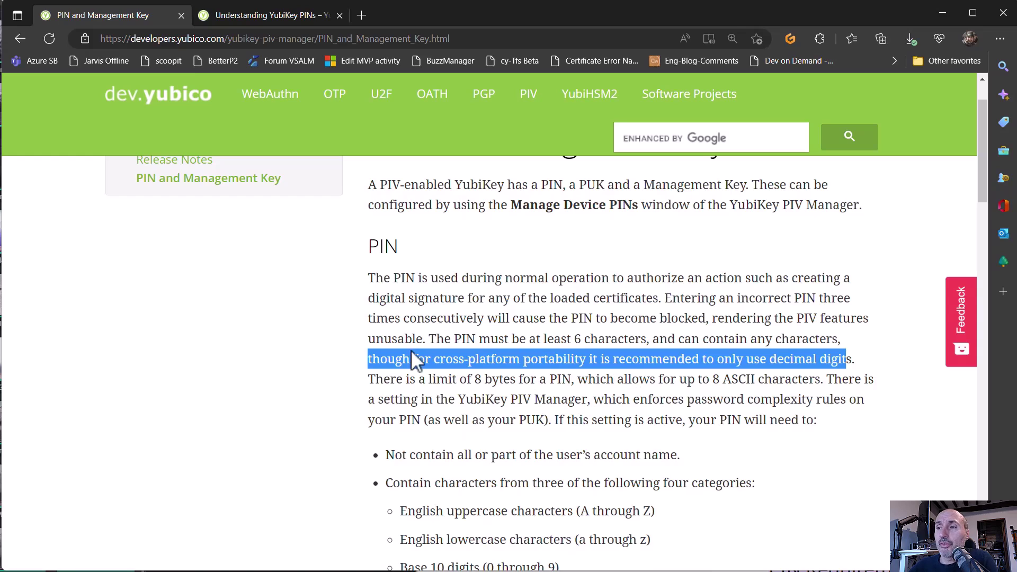
scroll(539, 402, down, 1)
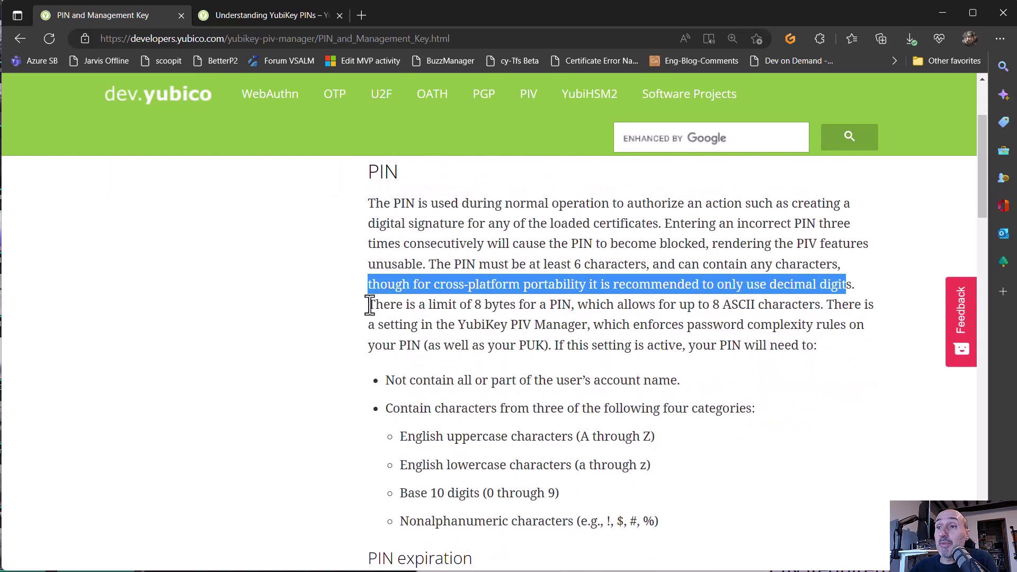
Step: Highlight the 8-byte PIN limit, PIN expiration, complexity setting and any-characters sentences
drag(368, 304, 755, 303)
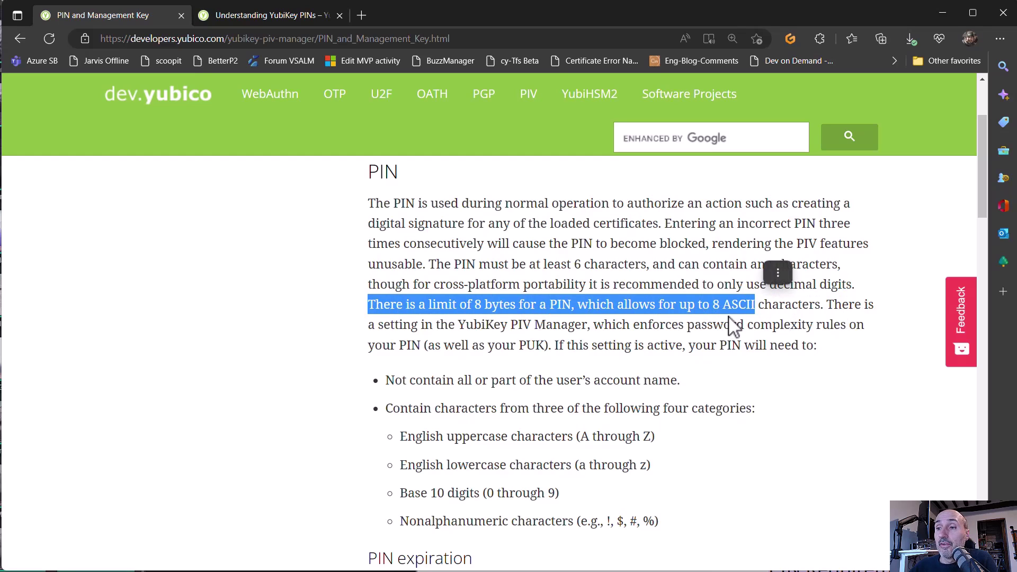
scroll(604, 328, down, 4)
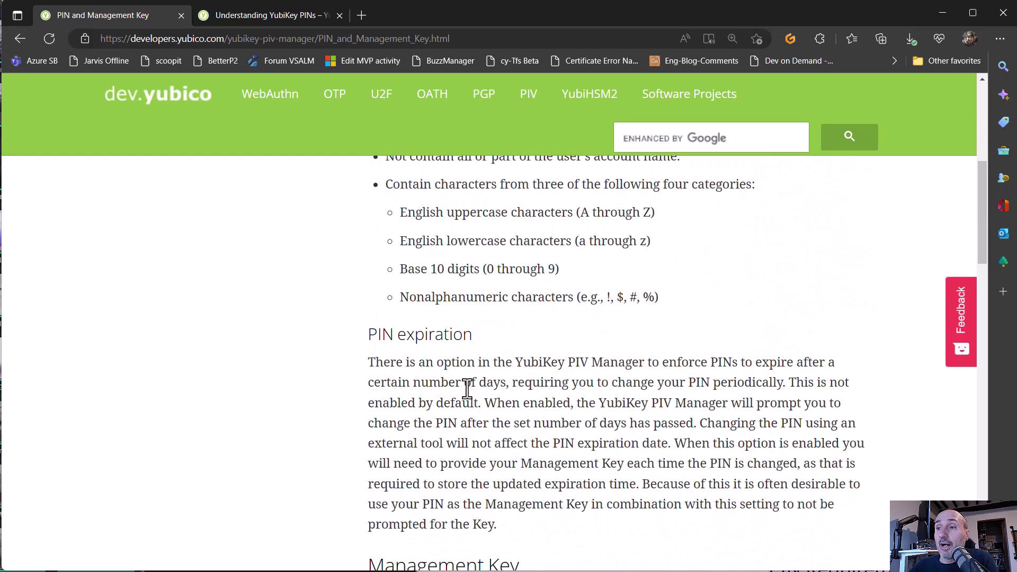
drag(368, 362, 807, 362)
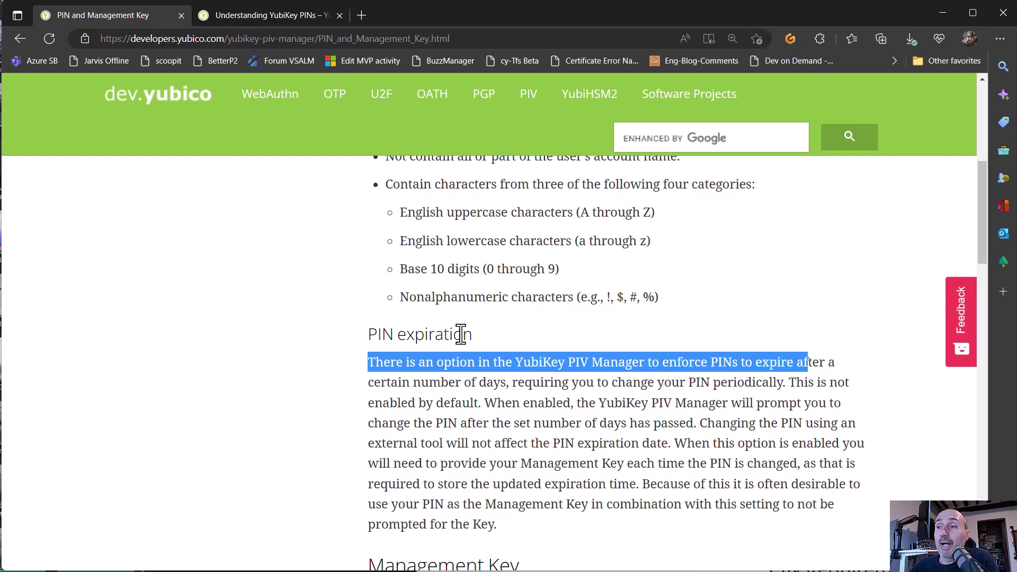
scroll(668, 428, up, 3)
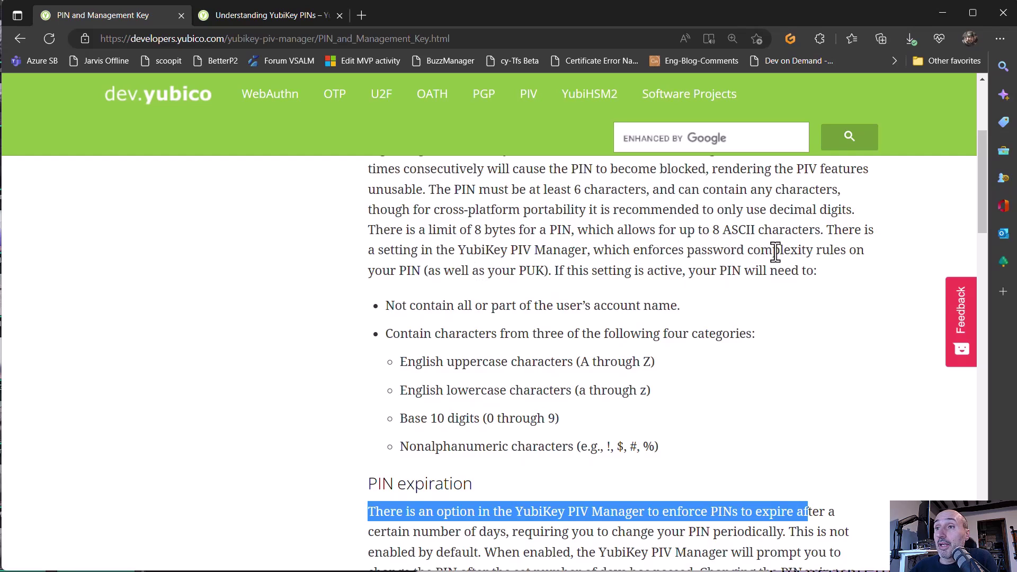
drag(366, 253, 420, 270)
scroll(498, 418, up, 1)
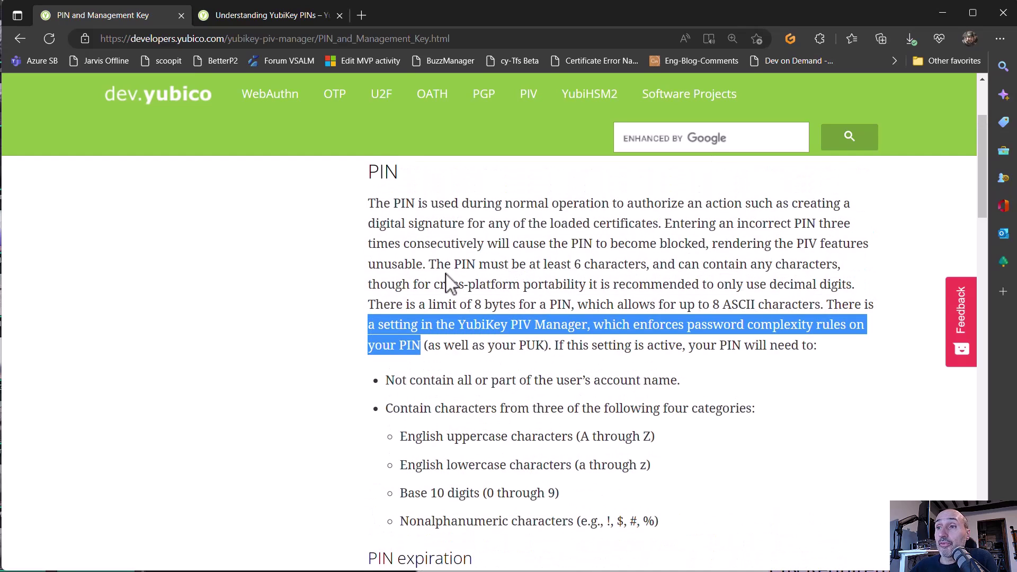
drag(413, 286, 851, 276)
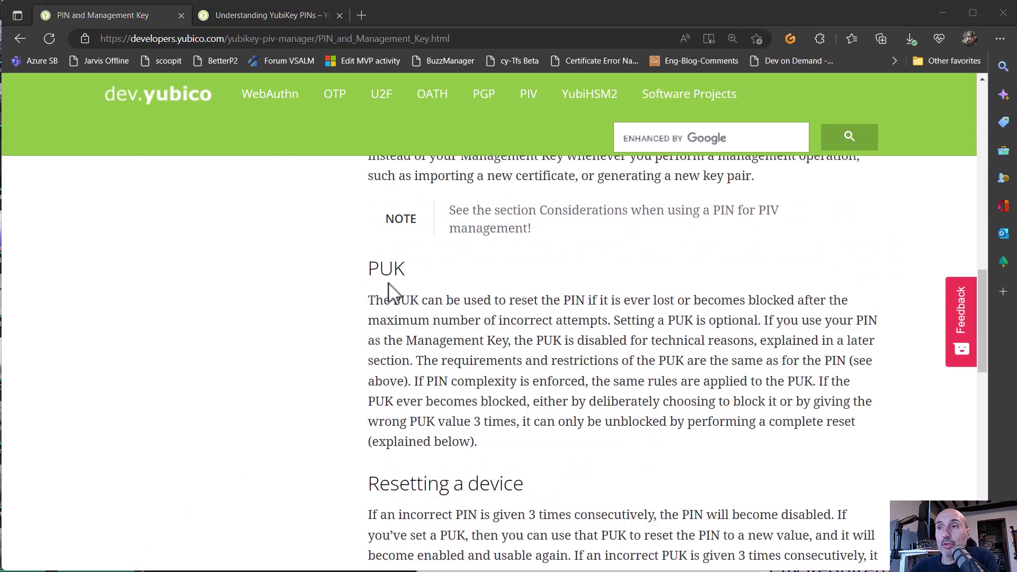
Step: Highlight the PUK heading, the note that PUK rules match the PIN's, and the management-key caveat
drag(369, 268, 413, 277)
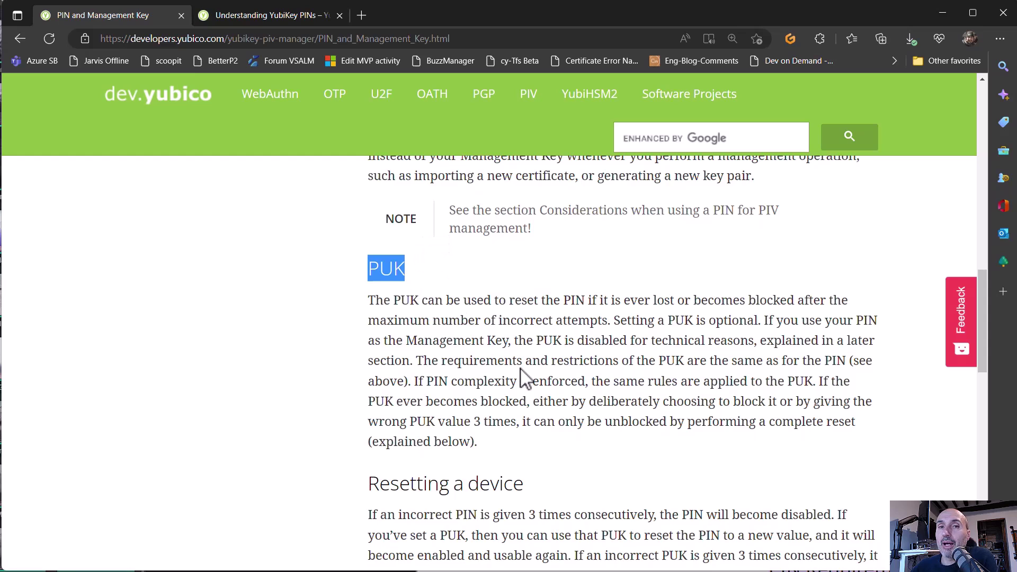
drag(416, 360, 837, 362)
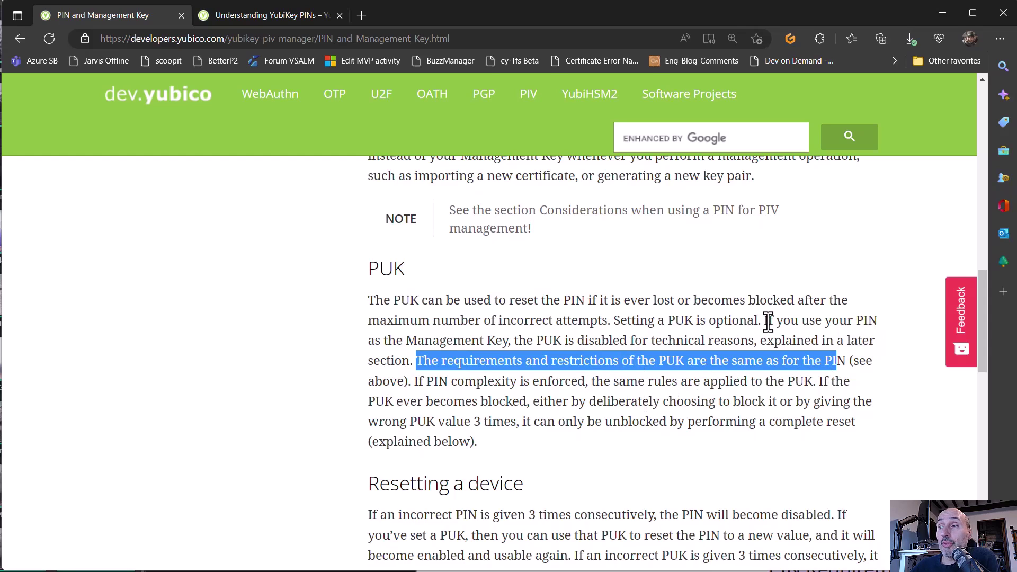
drag(763, 320, 509, 341)
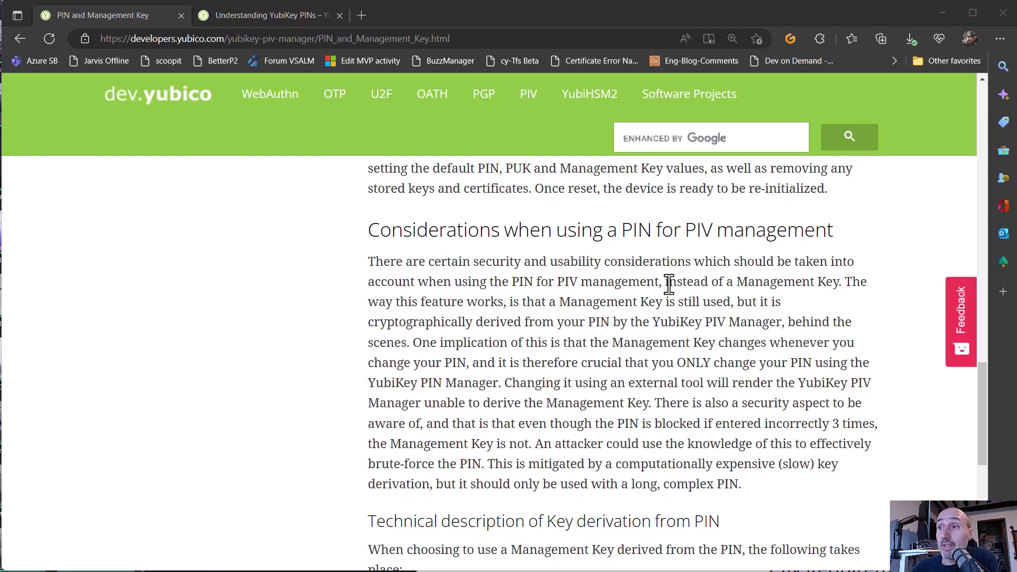
Step: Highlight the sentences explaining the management key is derived from the PIN and changes with it
drag(846, 281, 669, 324)
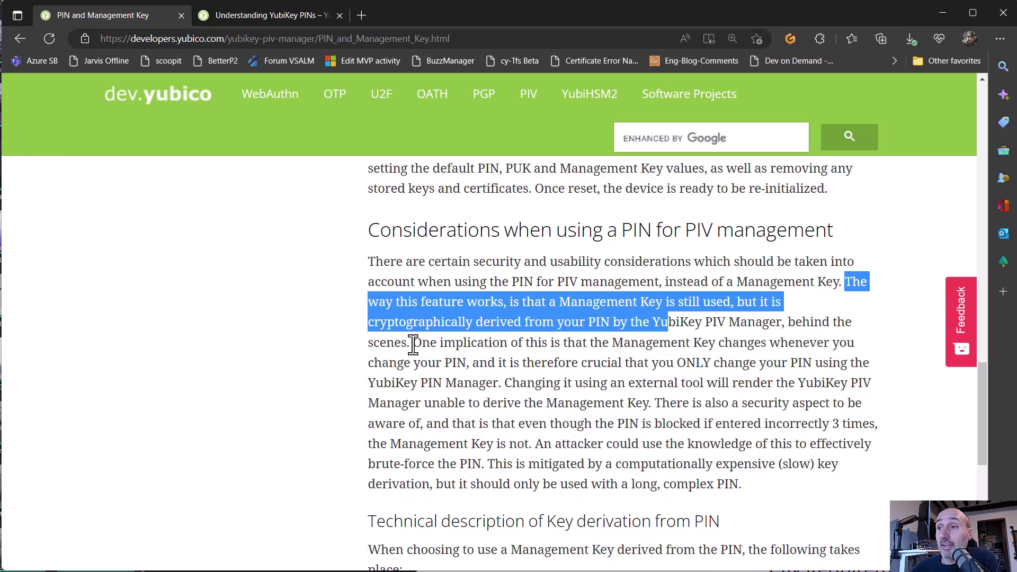
drag(412, 342, 501, 389)
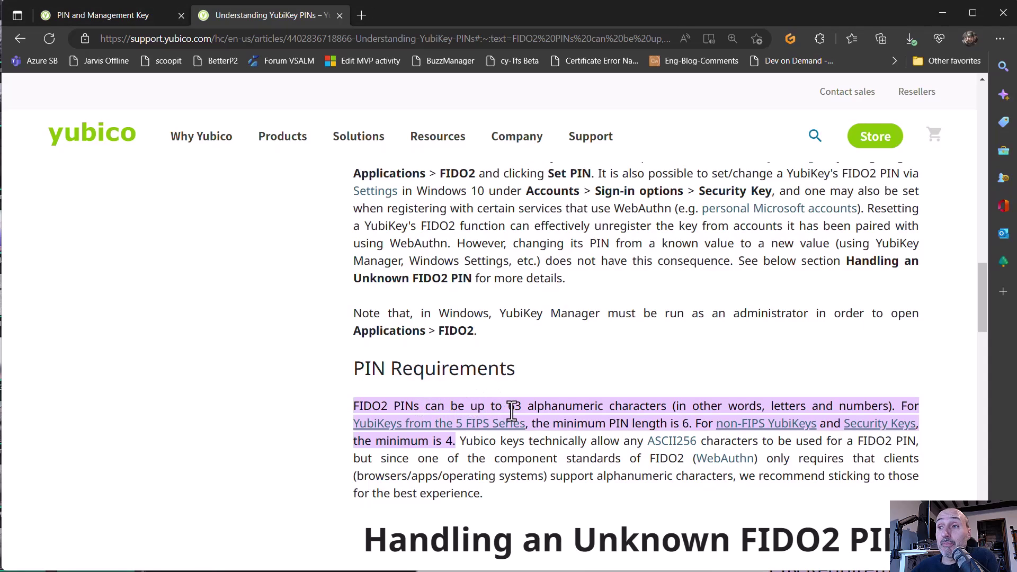
drag(507, 406, 670, 398)
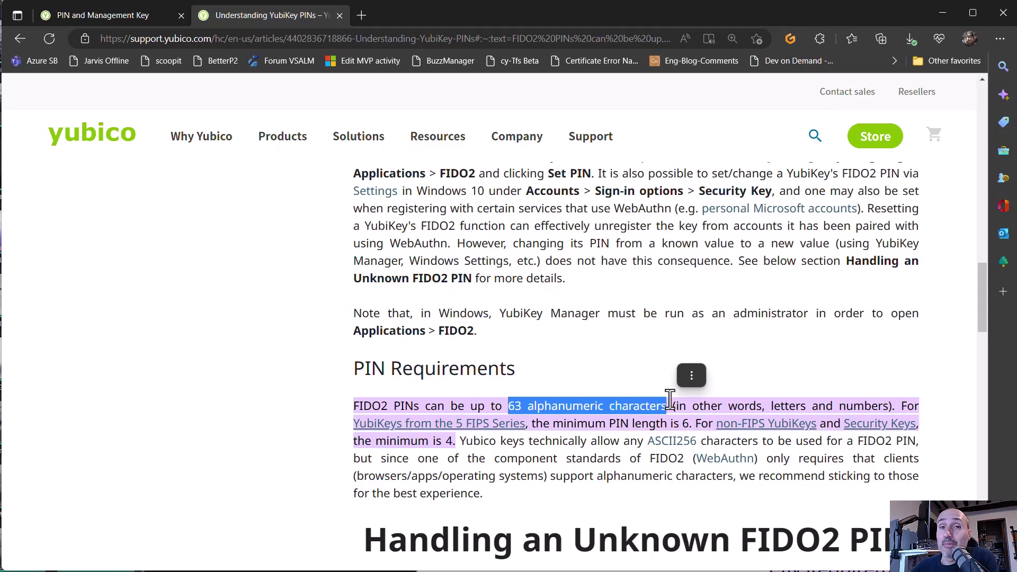